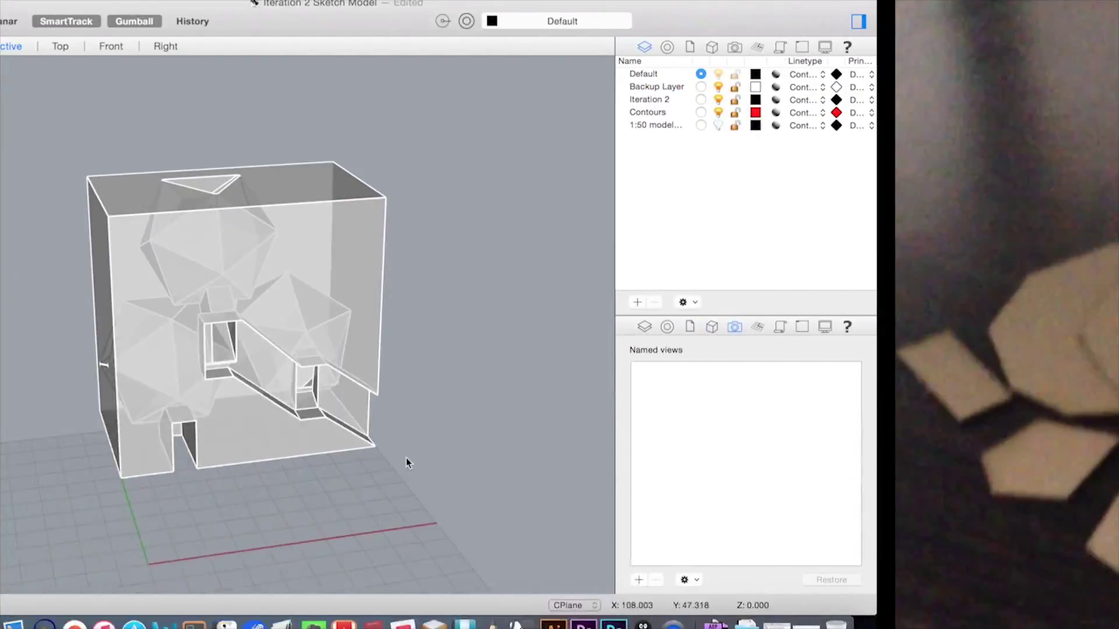
Slice the box-and-icosahedra polysurface into contour curves spaced 1.5 apart
left_click_drag(630, 490, 319, 127)
type("contour")
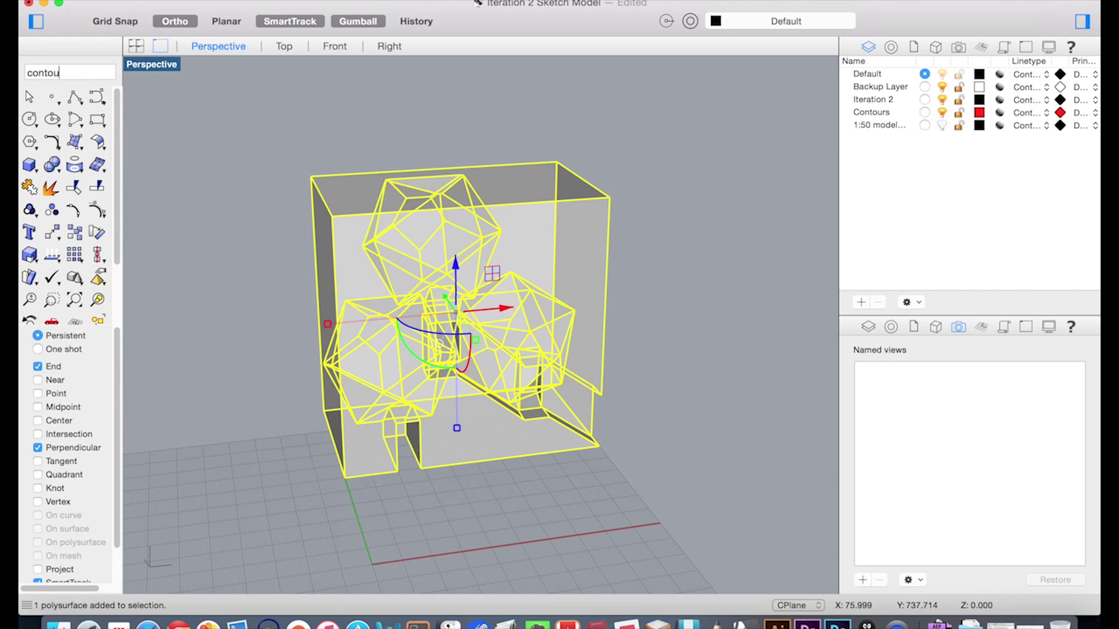
key("Return")
left_click(345, 477)
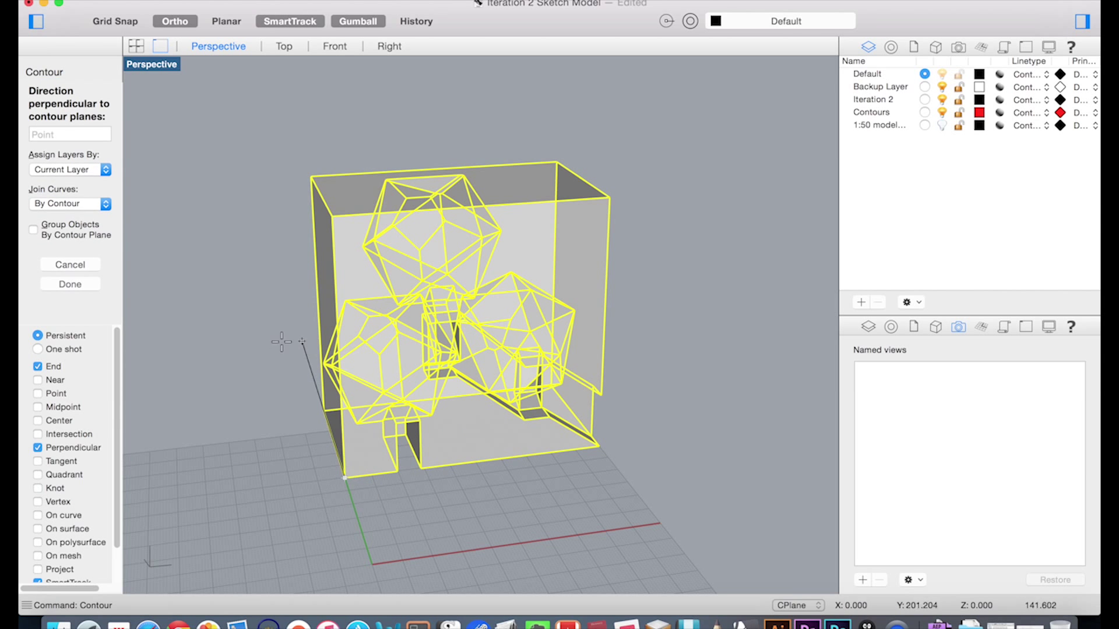
left_click(261, 327)
key("Return")
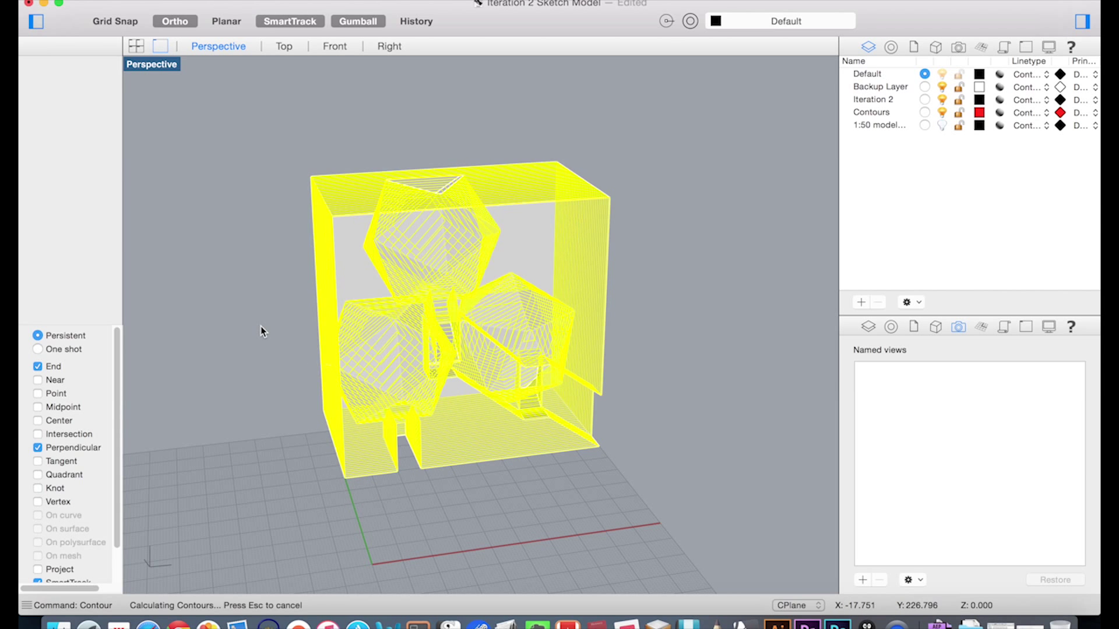
Invert the selection to the original solid and hide it
type("invert")
key("Return")
type("hide")
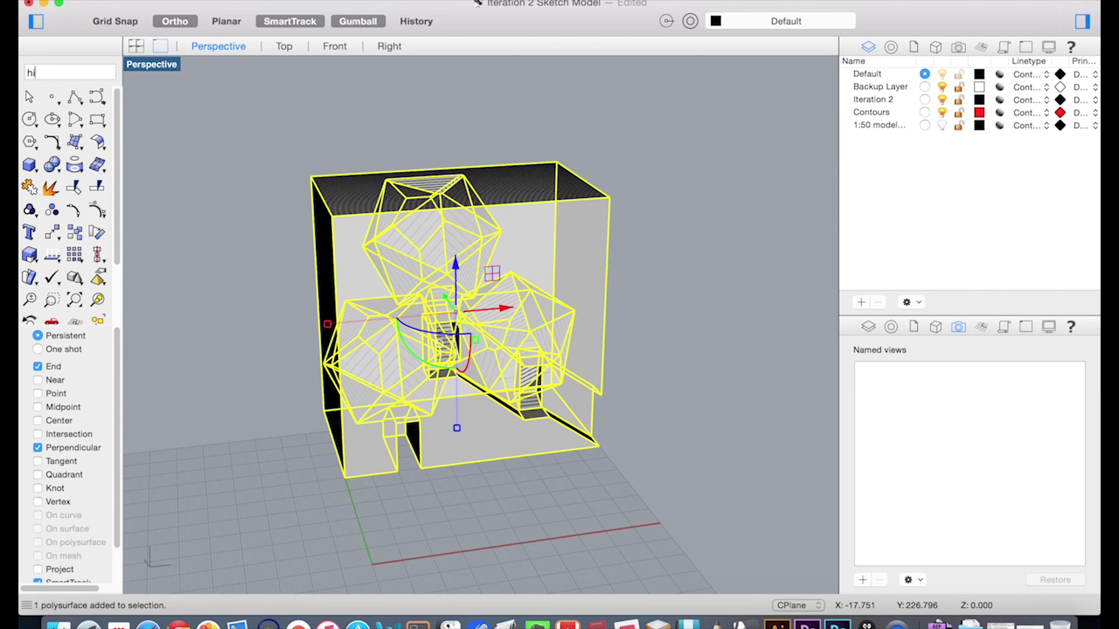
key("Return")
Check the contour objects' information, then select all 119 contour curves
right_click(281, 394)
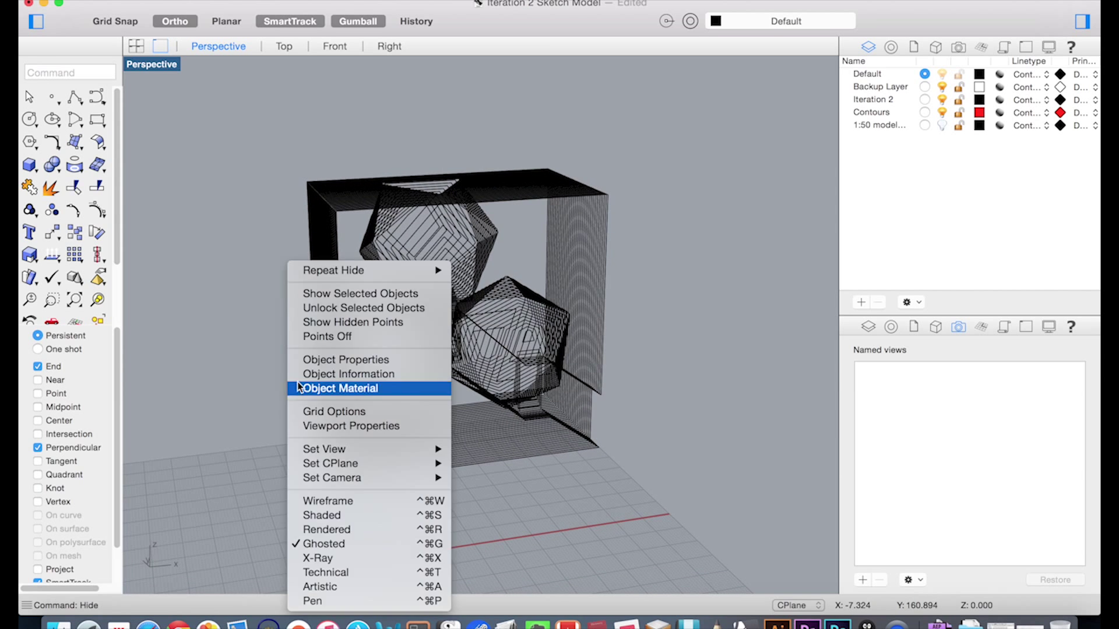
left_click(362, 387)
key("Escape")
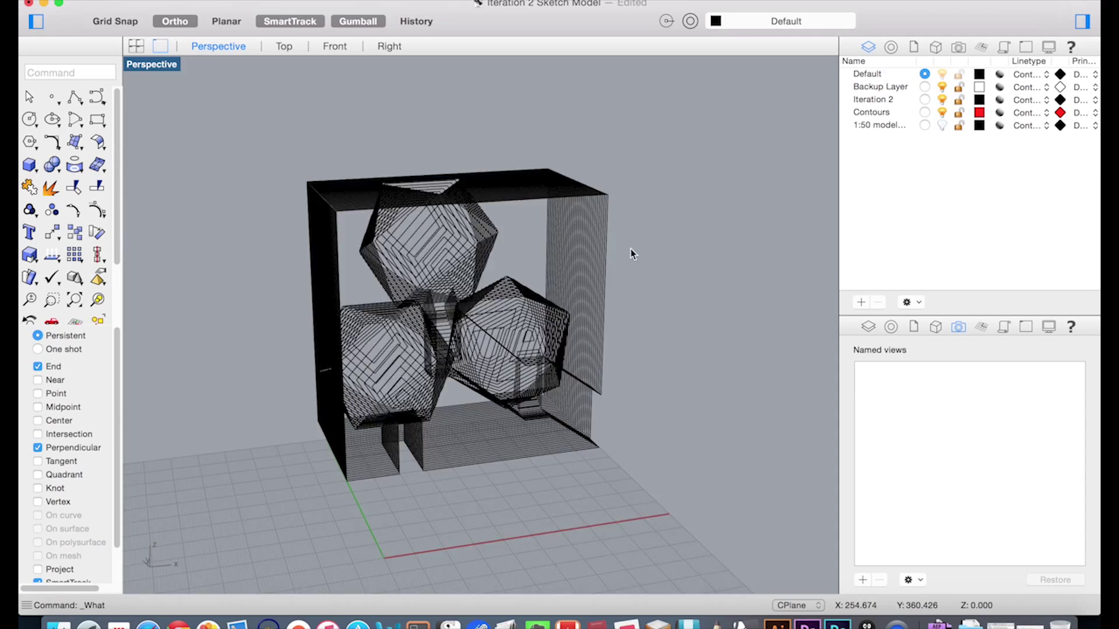
right_click_drag(631, 249, 740, 319)
left_click_drag(650, 501, 293, 178)
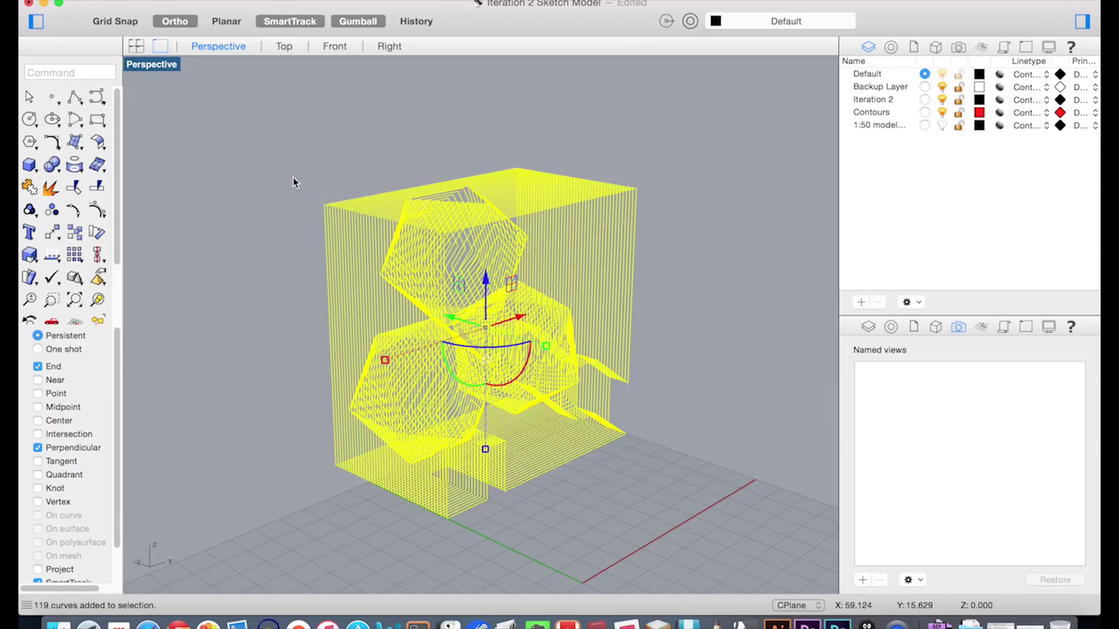
Rotate the contour curves 90° about the X axis with the gumball
left_click(524, 366)
type("90")
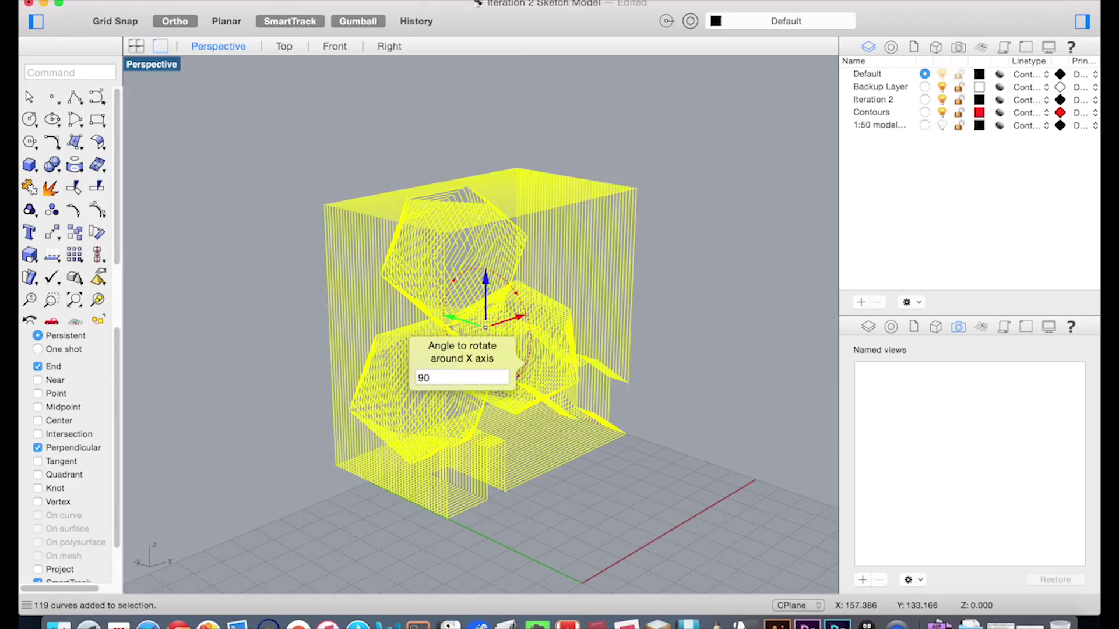
key("Return")
scroll(711, 286, "down", 3)
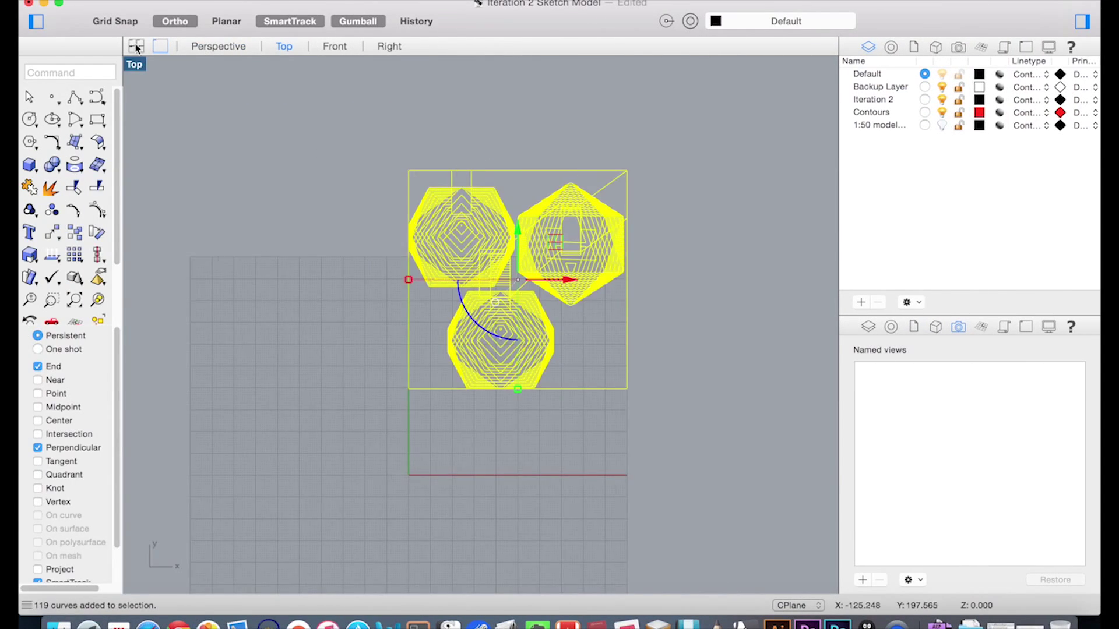
Shear the curves into a staggered row in the Right view with Ortho off
left_click(136, 46)
scroll(705, 382, "down", 2)
type("shear")
key("Return")
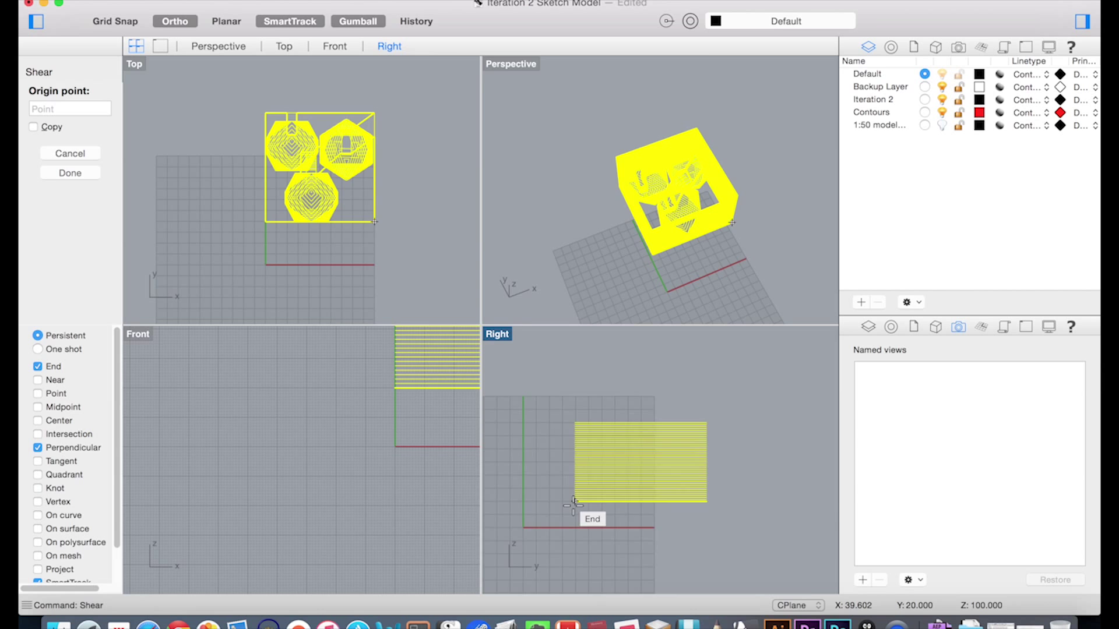
left_click(577, 503)
left_click(576, 346)
scroll(744, 379, "down", 3)
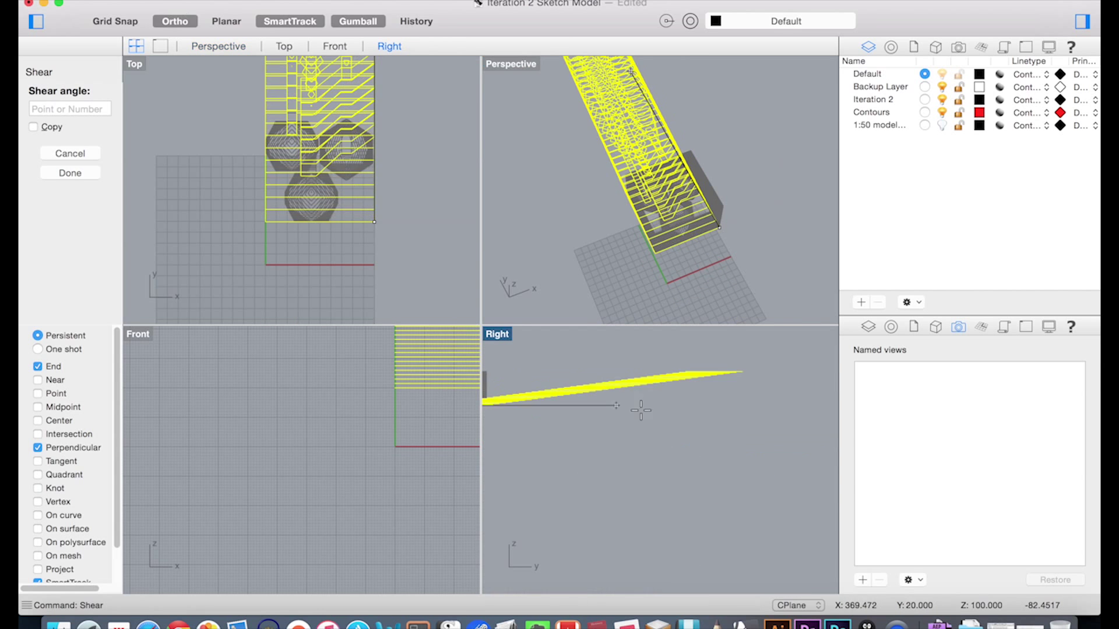
key("F8")
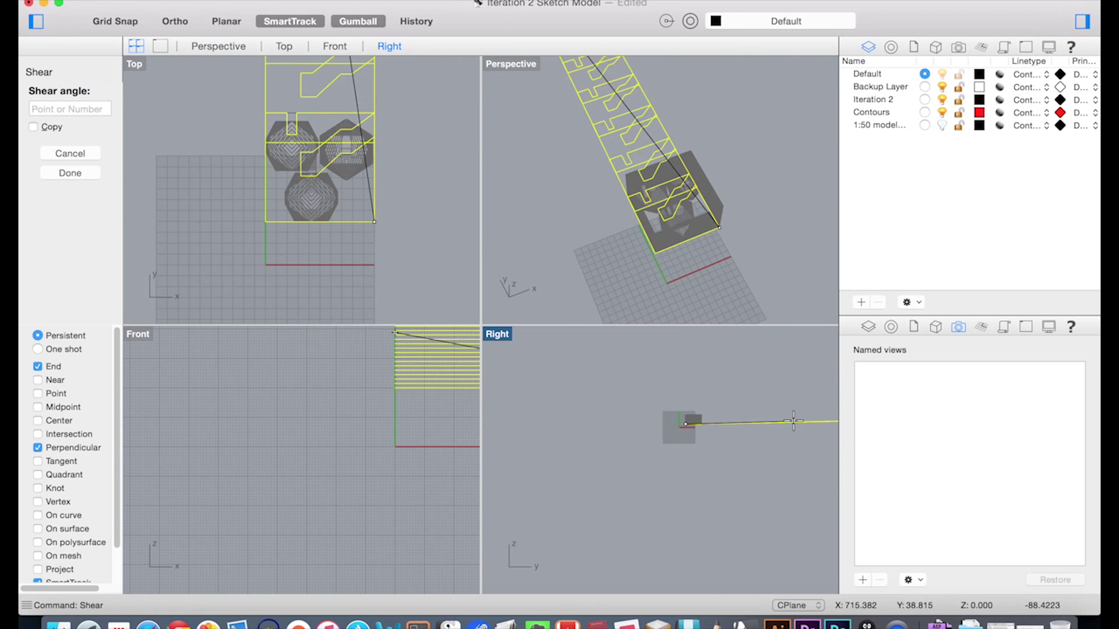
left_click(797, 423)
Flatten the sheared curves onto the construction plane with ProjectToCPlane
scroll(634, 226, "up", 3)
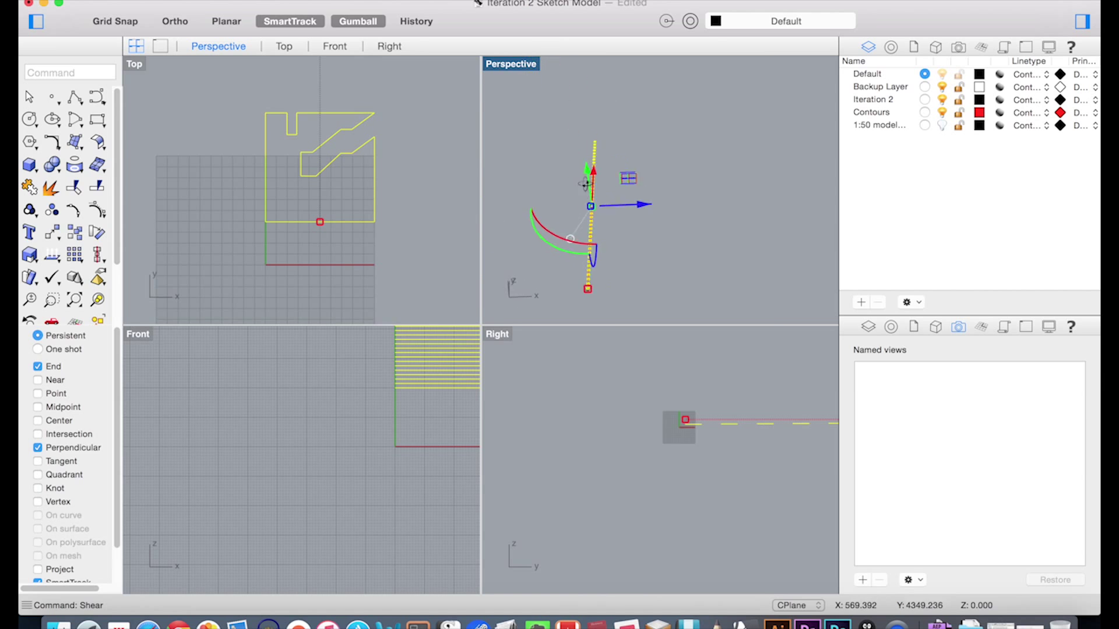
scroll(323, 392, "up", 3)
scroll(323, 392, "down", 1)
scroll(265, 105, "up", 3)
type("ProjectToCPlane")
key("Return")
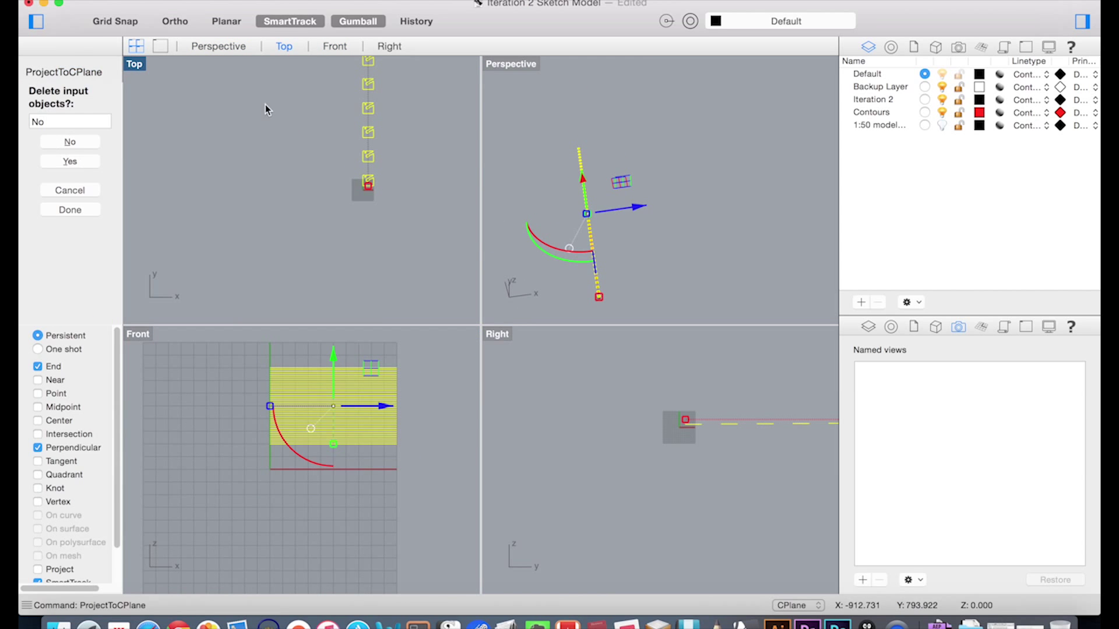
left_click(82, 162)
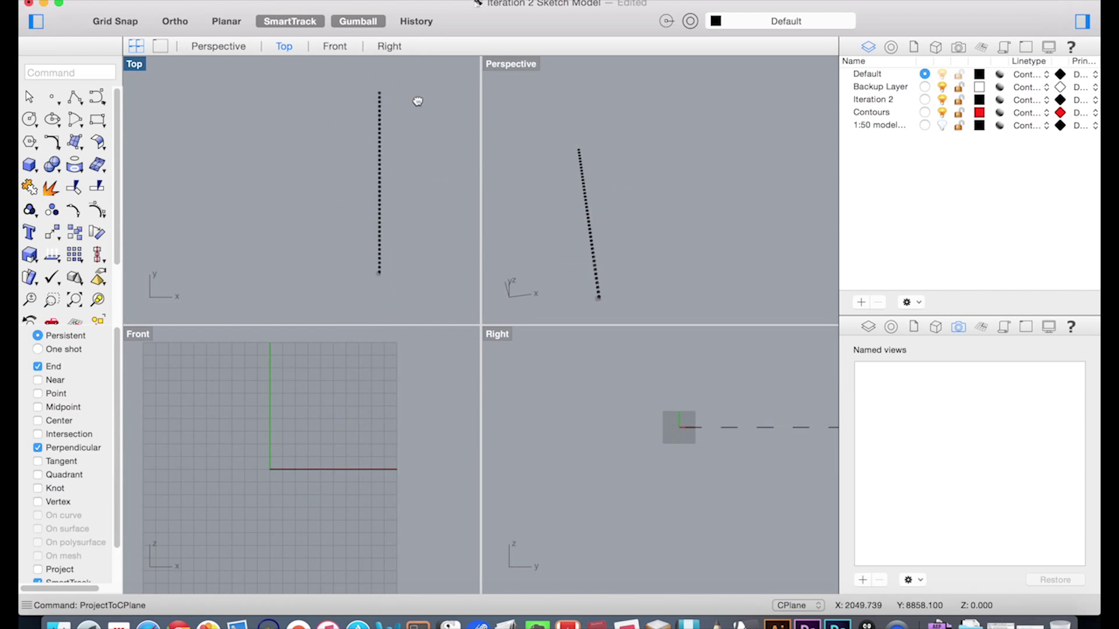
Maximise the Top view and zoom through the red and blue laser-cut template sheets
scroll(601, 317, "up", 3)
key("ctrl+Left")
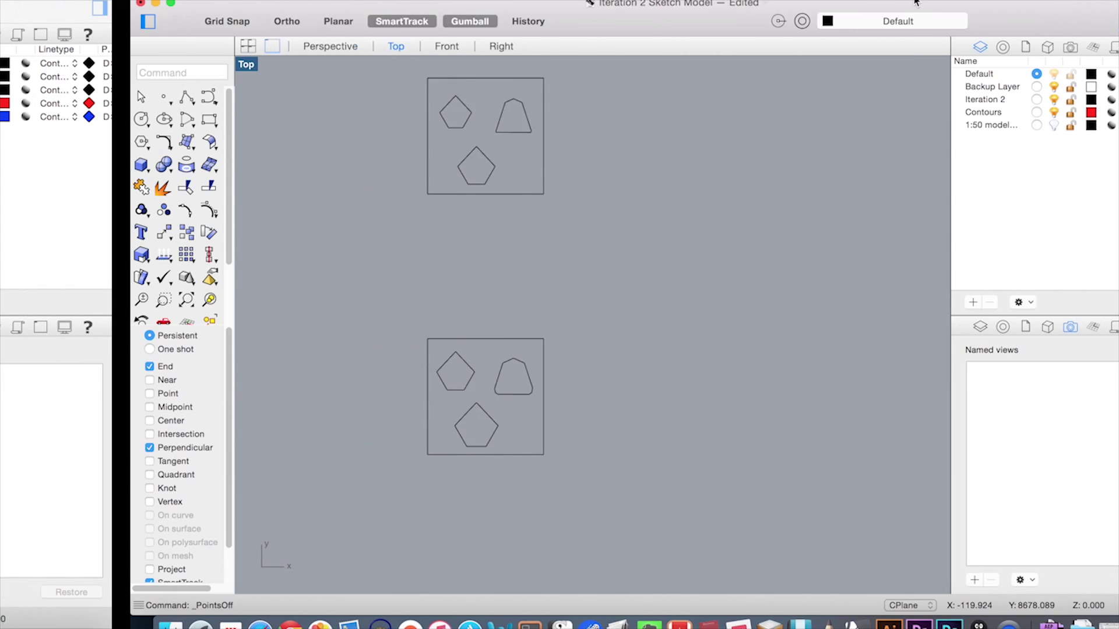
scroll(590, 277, "down", 2)
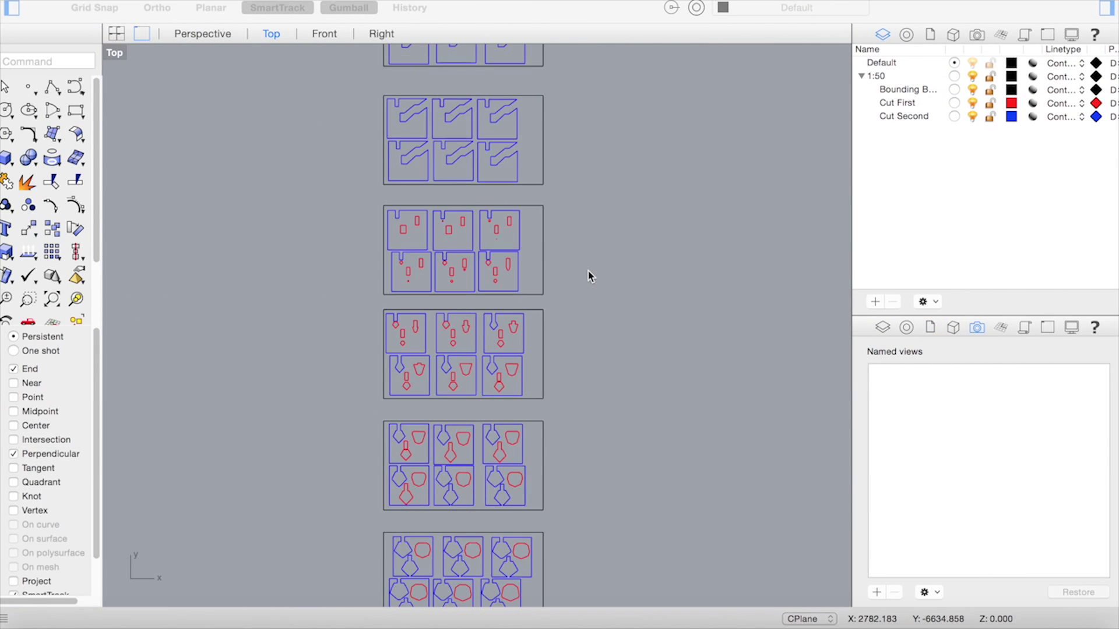
scroll(570, 289, "down", 3)
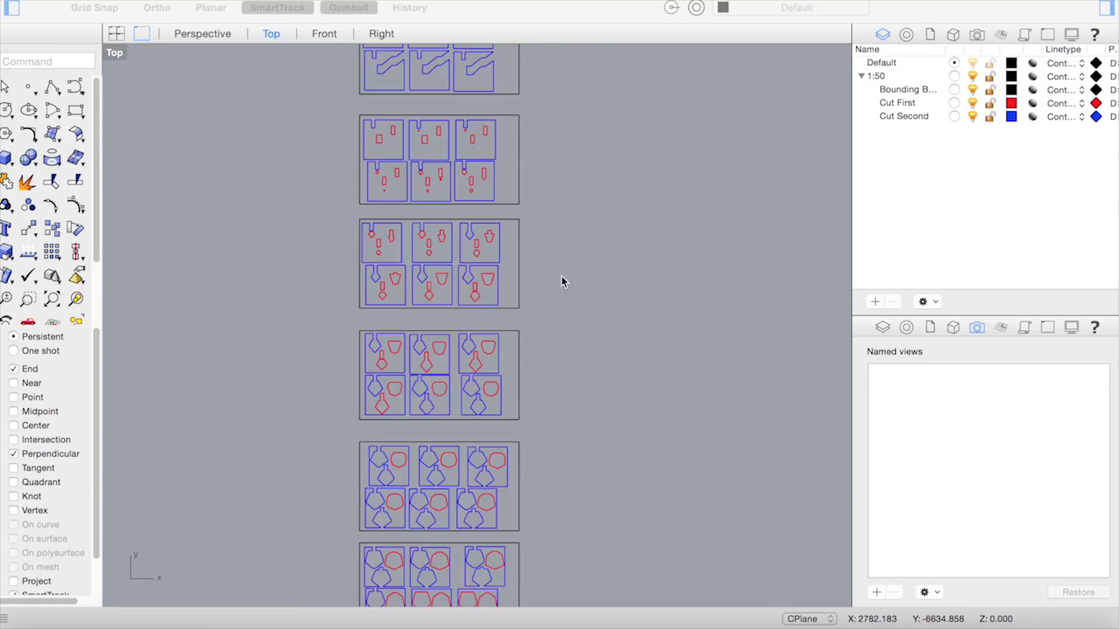
scroll(480, 295, "up", 3)
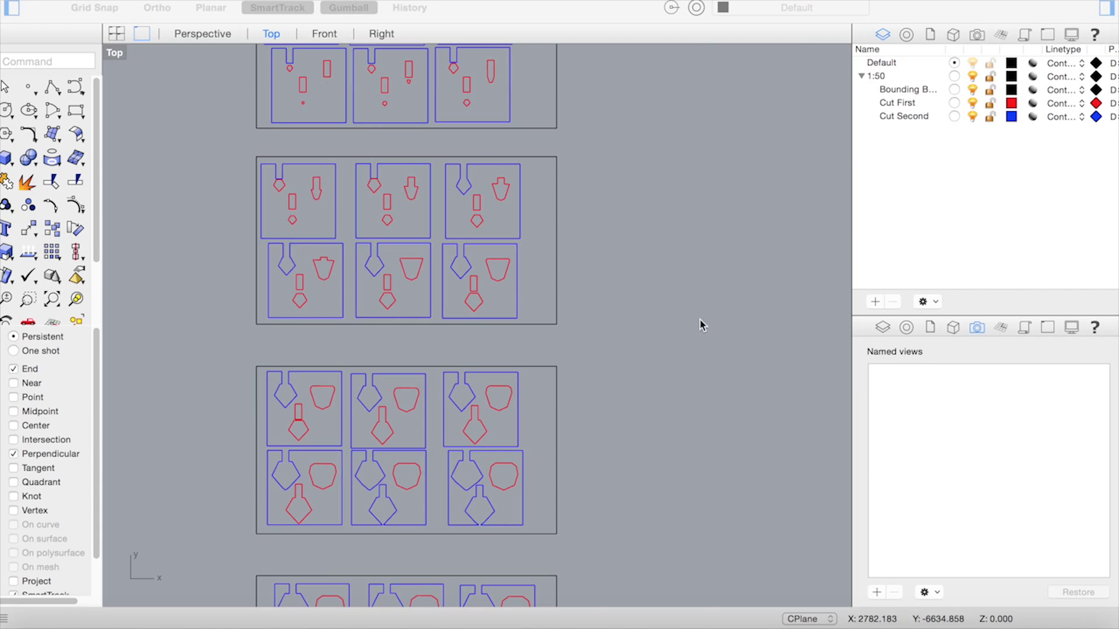
scroll(701, 273, "down", 4)
scroll(678, 292, "down", 5)
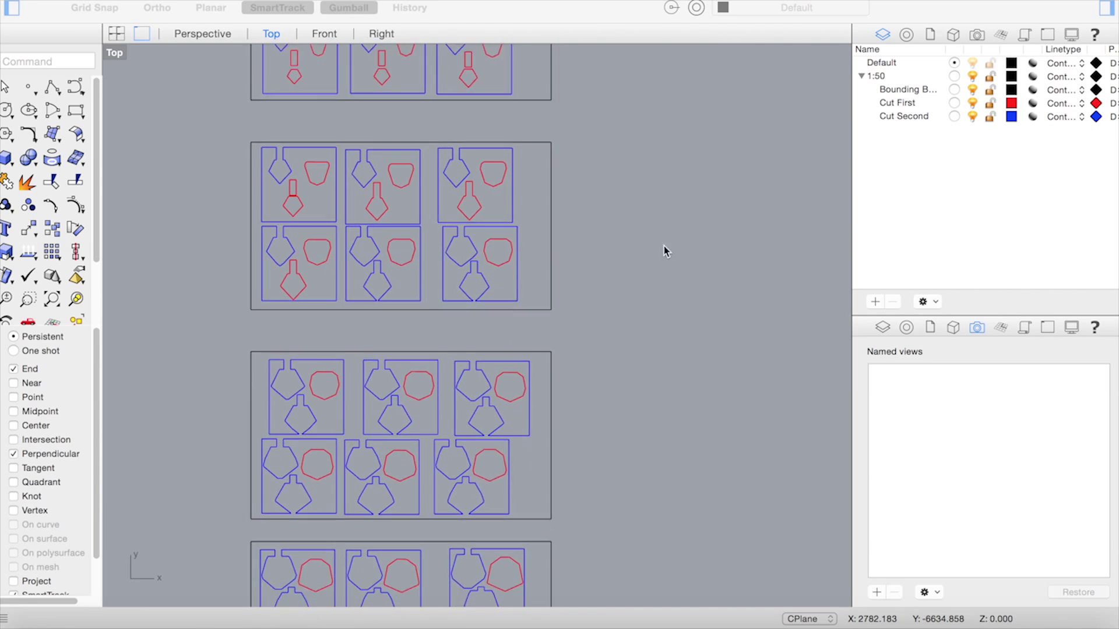
scroll(643, 382, "down", 10)
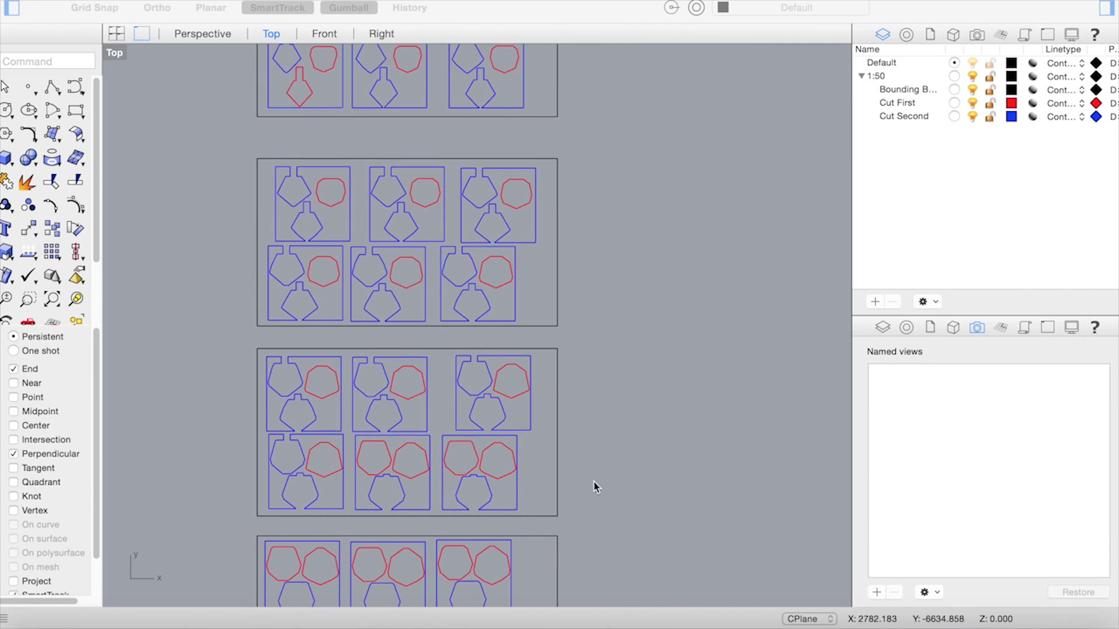
scroll(596, 333, "down", 10)
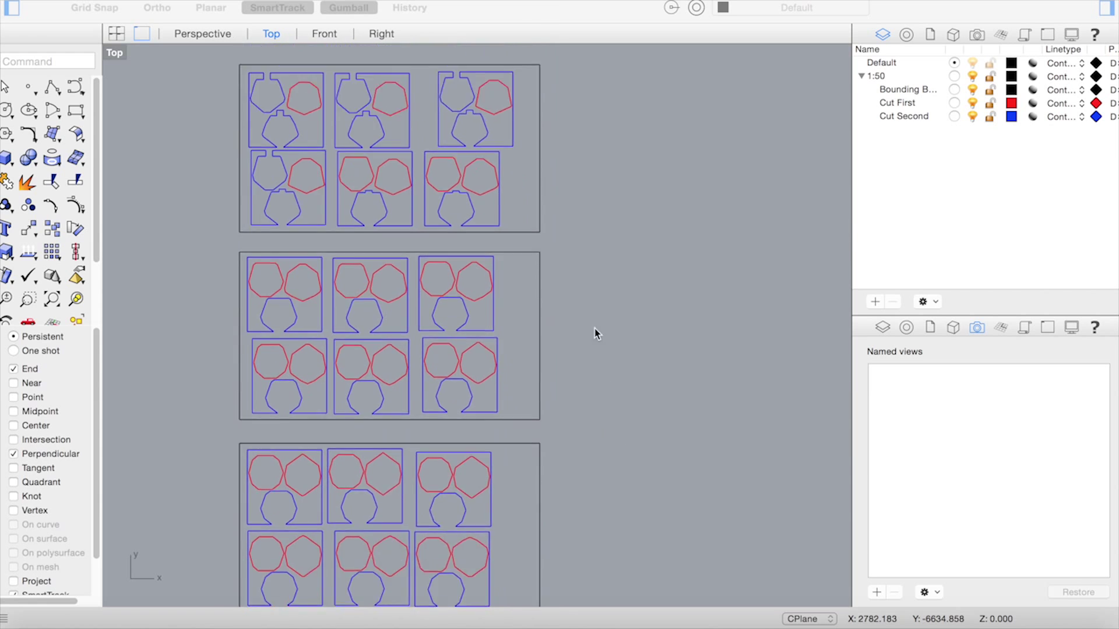
scroll(601, 297, "down", 10)
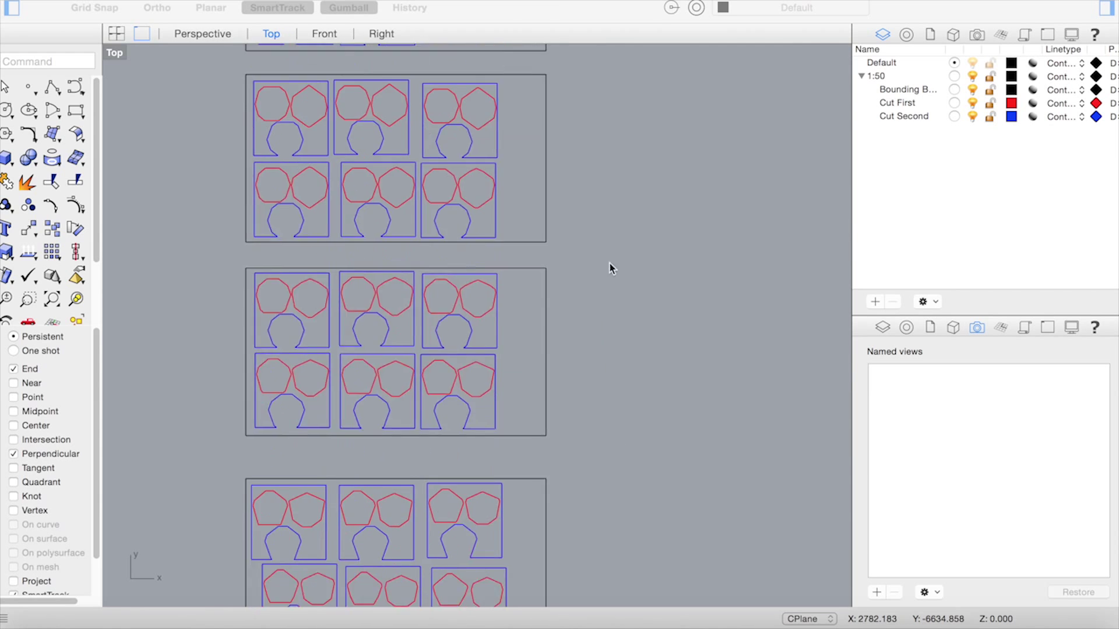
scroll(606, 393, "down", 10)
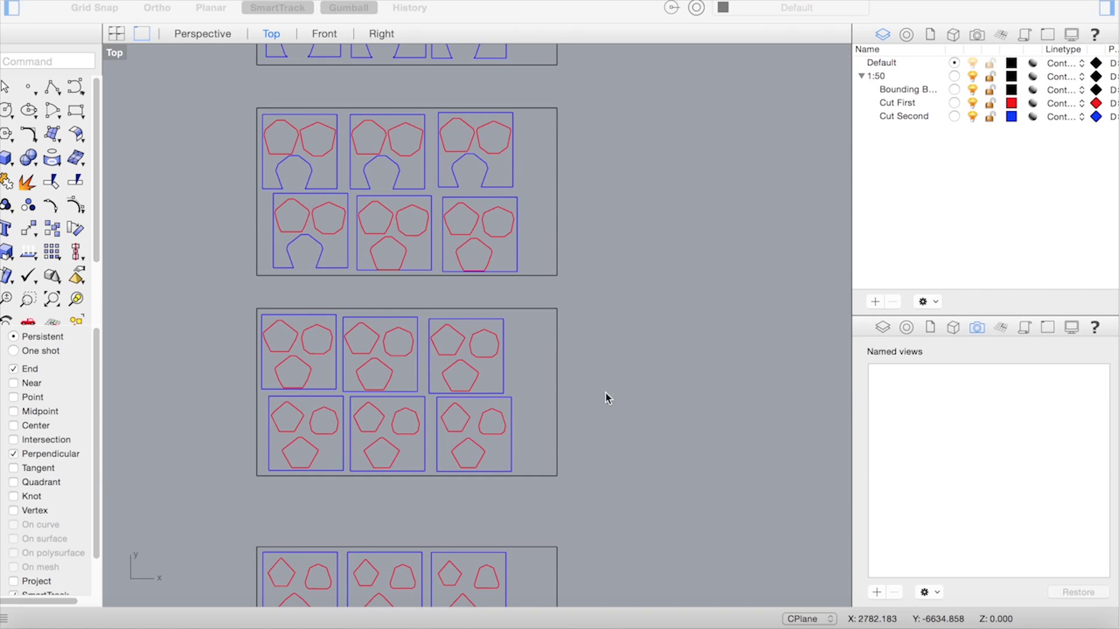
scroll(606, 468, "down", 10)
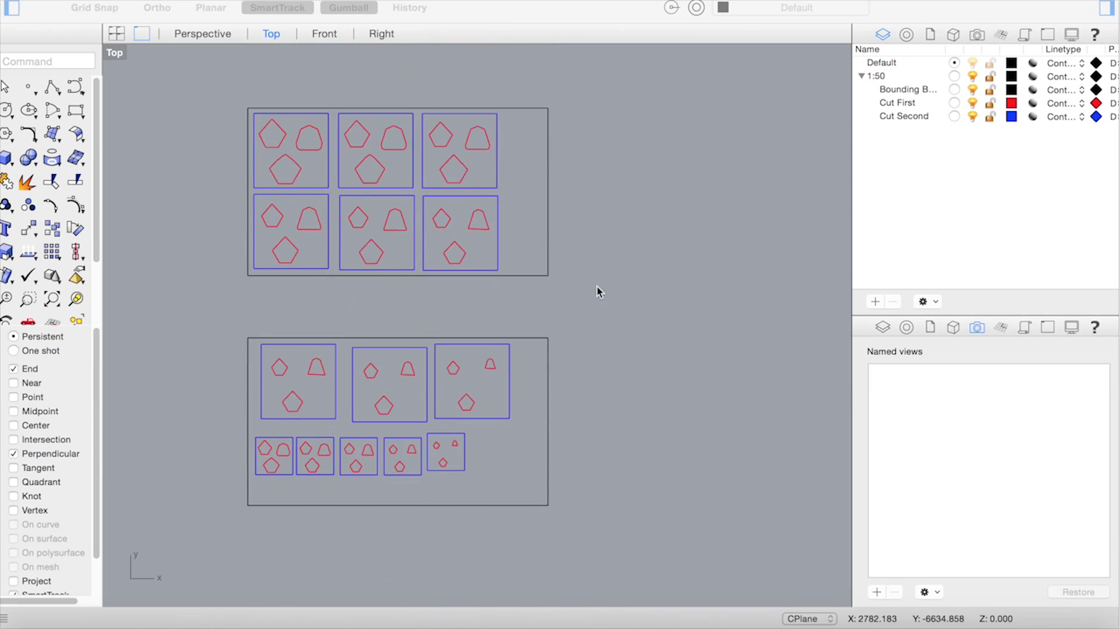